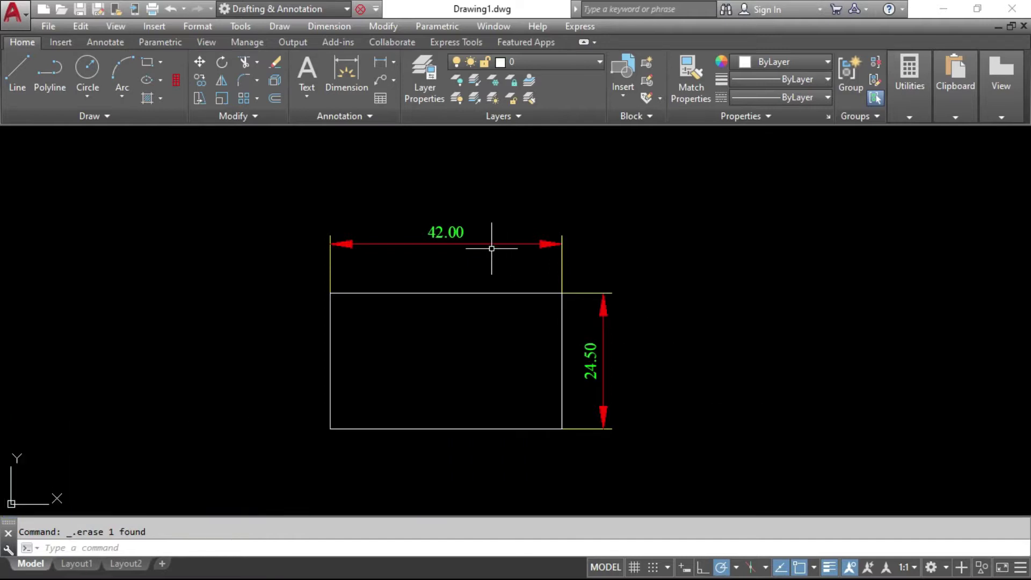
Enable Display alternate units in dimension style 01, showing 42.00 [1.654] by 24.50 [0.965].
{"action": "left_click", "coordinate": [338, 27]}
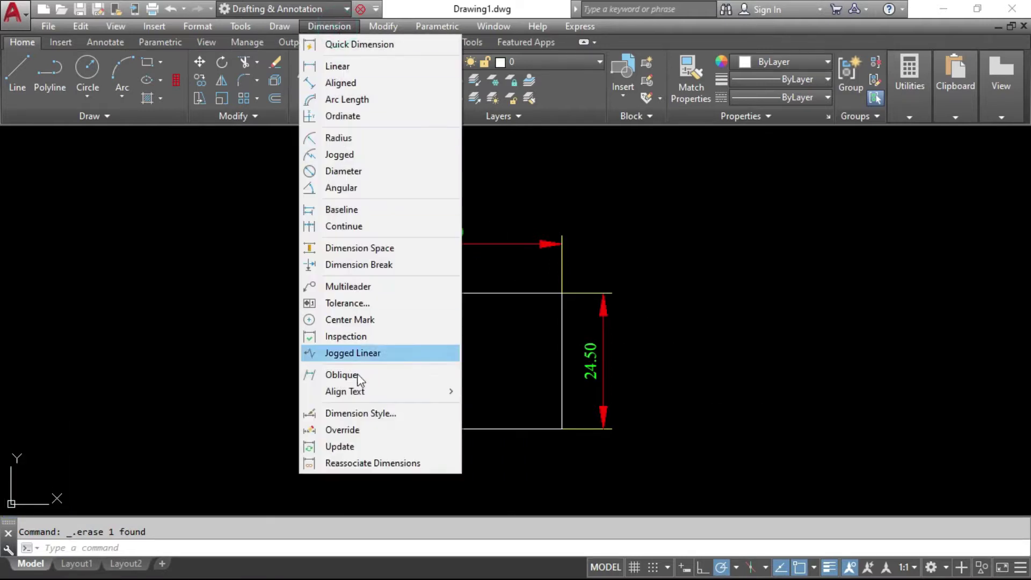
{"action": "left_click", "coordinate": [390, 414]}
{"action": "left_click", "coordinate": [674, 264]}
{"action": "left_click", "coordinate": [505, 93]}
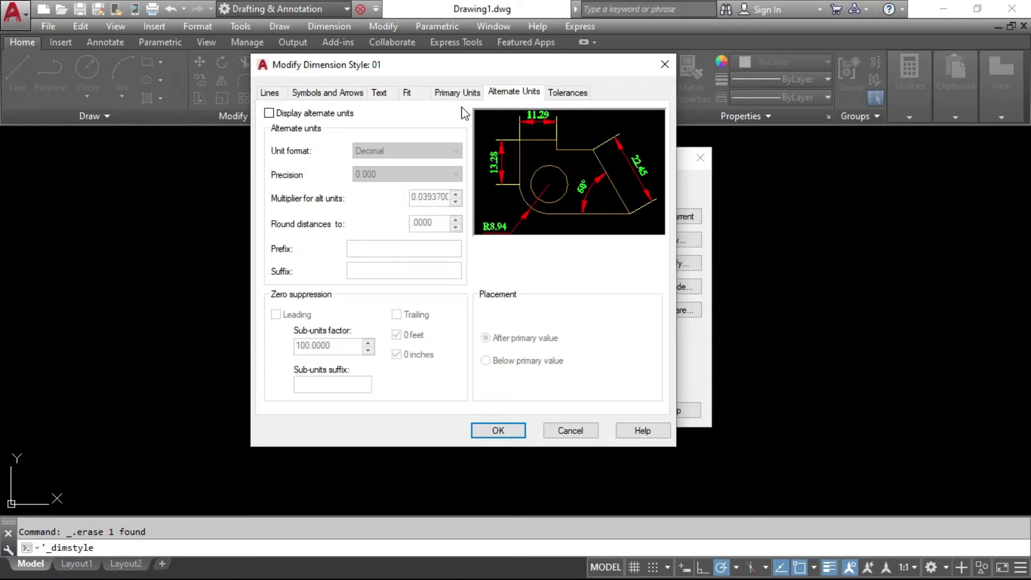
{"action": "left_click", "coordinate": [303, 115]}
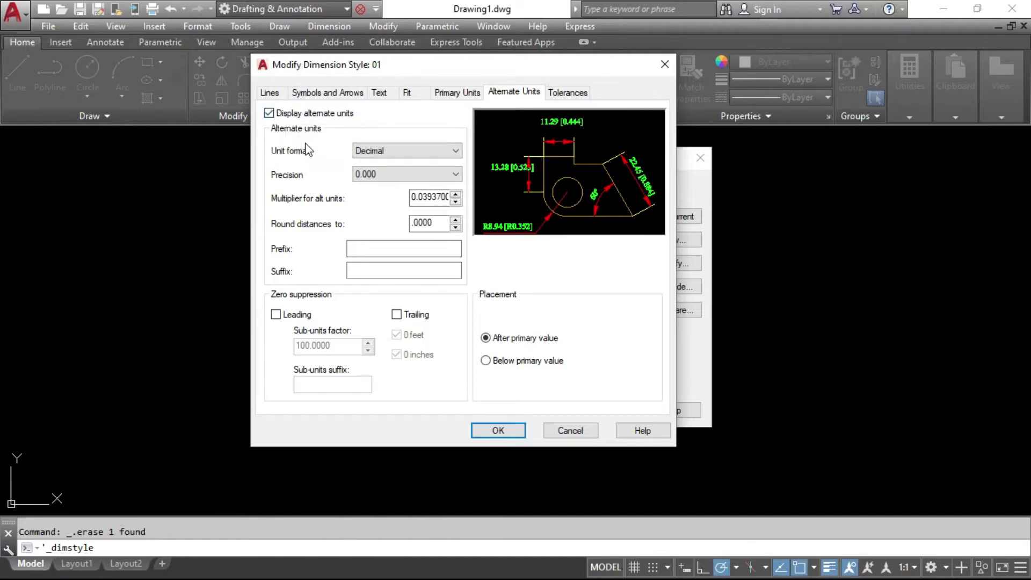
{"action": "left_click", "coordinate": [497, 429]}
{"action": "left_click", "coordinate": [609, 410]}
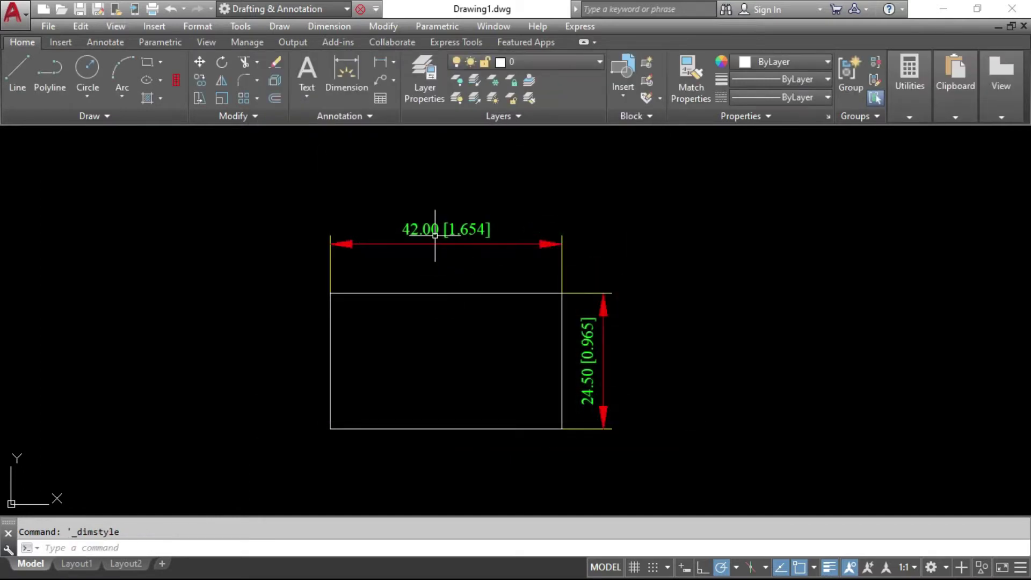
{"action": "scroll", "coordinate": [444, 273], "scroll_direction": "up", "scroll_amount": 2}
{"action": "middle_click_drag", "start_coordinate": [462, 338], "coordinate": [435, 265]}
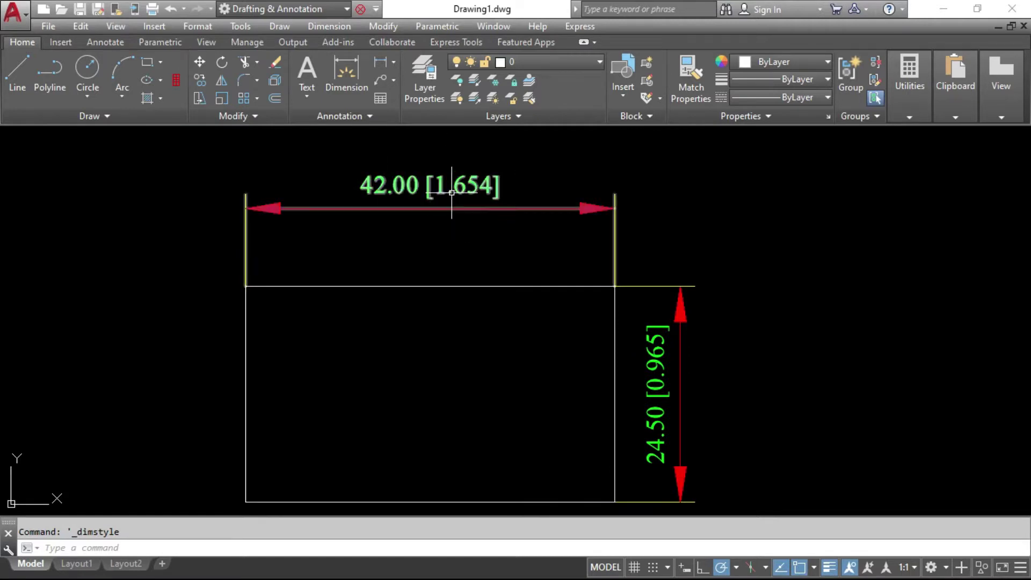
{"action": "middle_click_drag", "start_coordinate": [492, 299], "coordinate": [476, 295]}
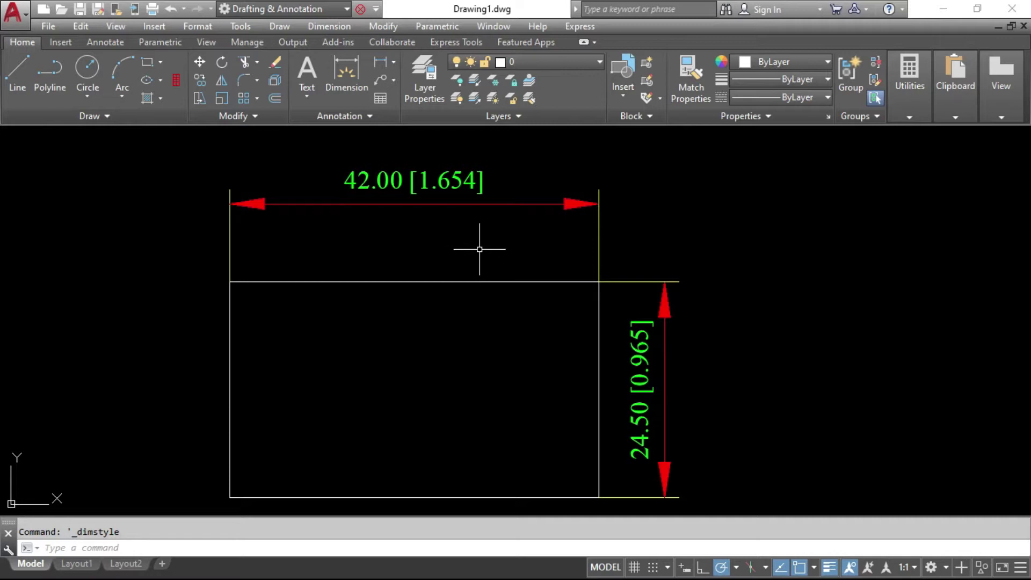
Give style 01's alternate units a 2.54 multiplier and 0.00 precision, giving [106.68] and [62.23].
{"action": "type", "text": "D"}
{"action": "key", "text": "Return"}
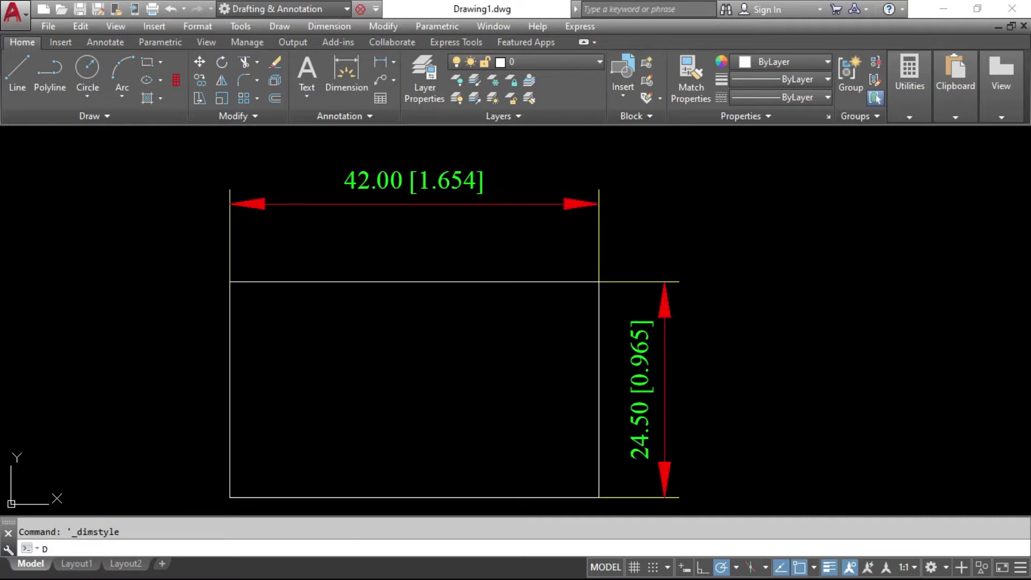
{"action": "left_click", "coordinate": [673, 263]}
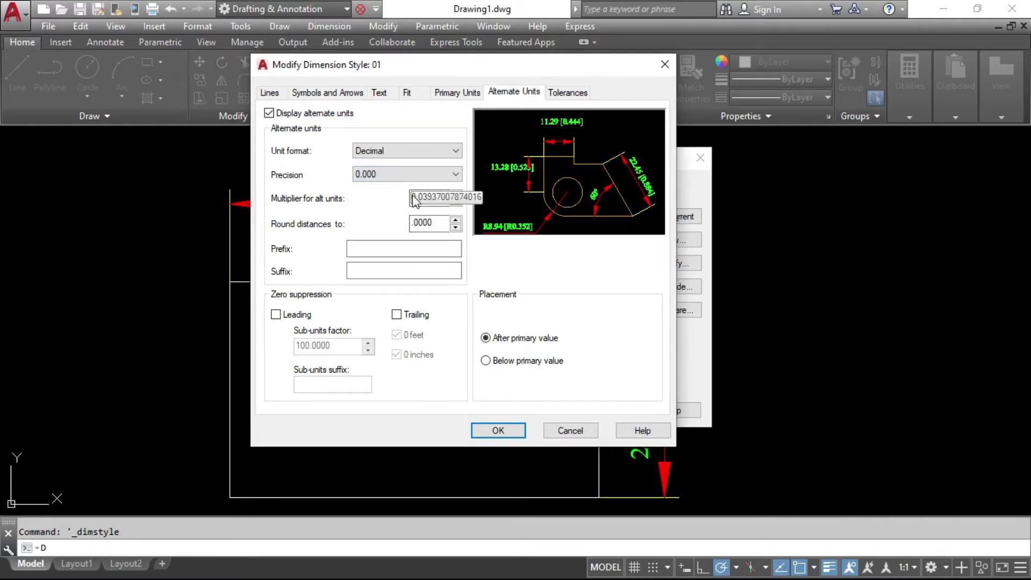
{"action": "left_click", "coordinate": [418, 179]}
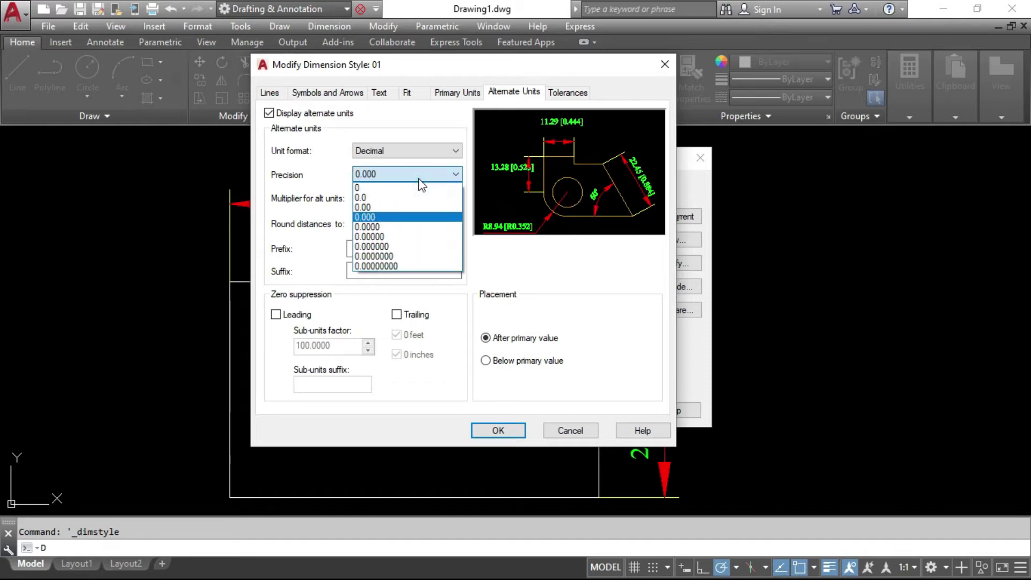
{"action": "left_click", "coordinate": [419, 180]}
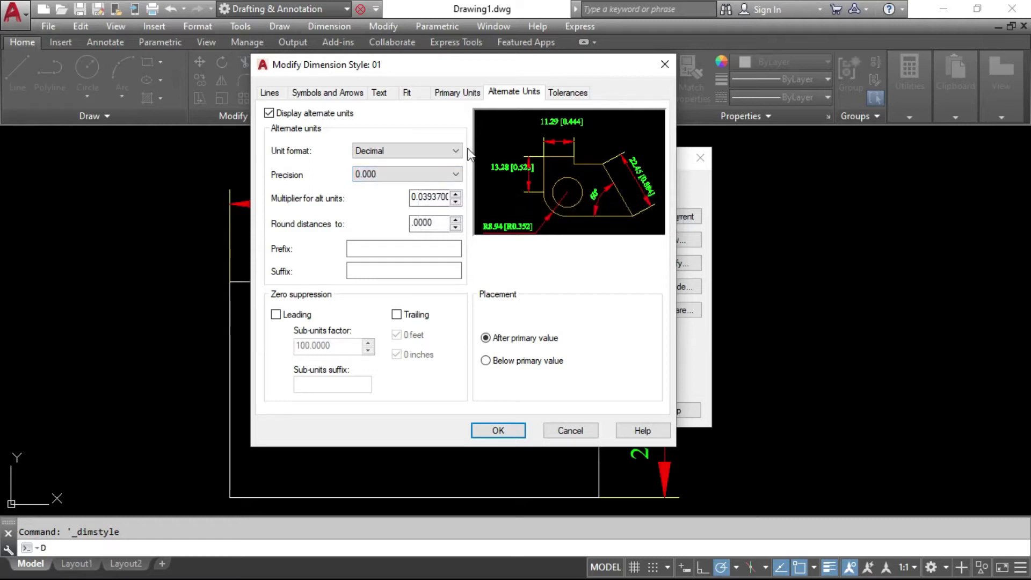
{"action": "left_click", "coordinate": [432, 197]}
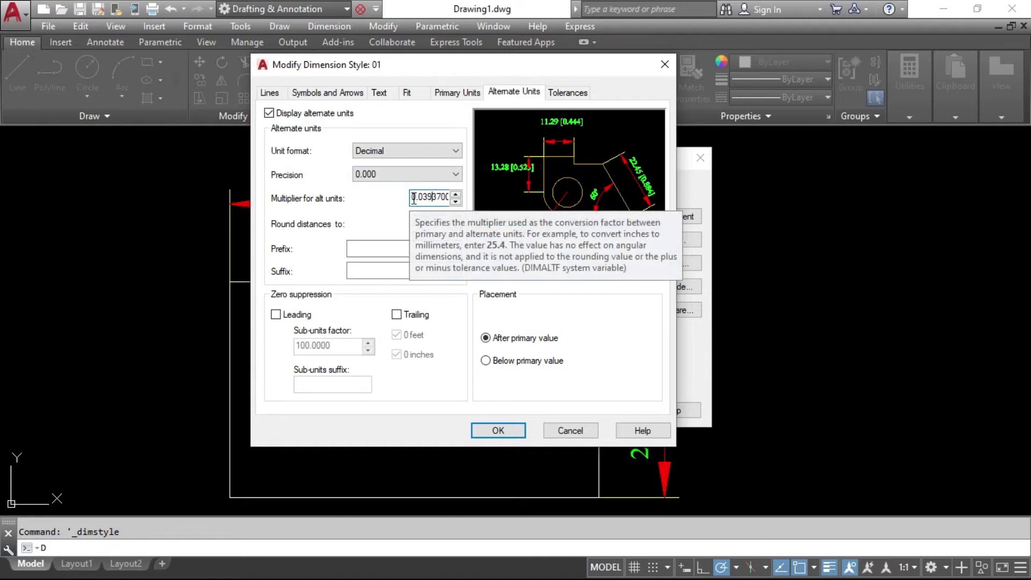
{"action": "double_click", "coordinate": [413, 198]}
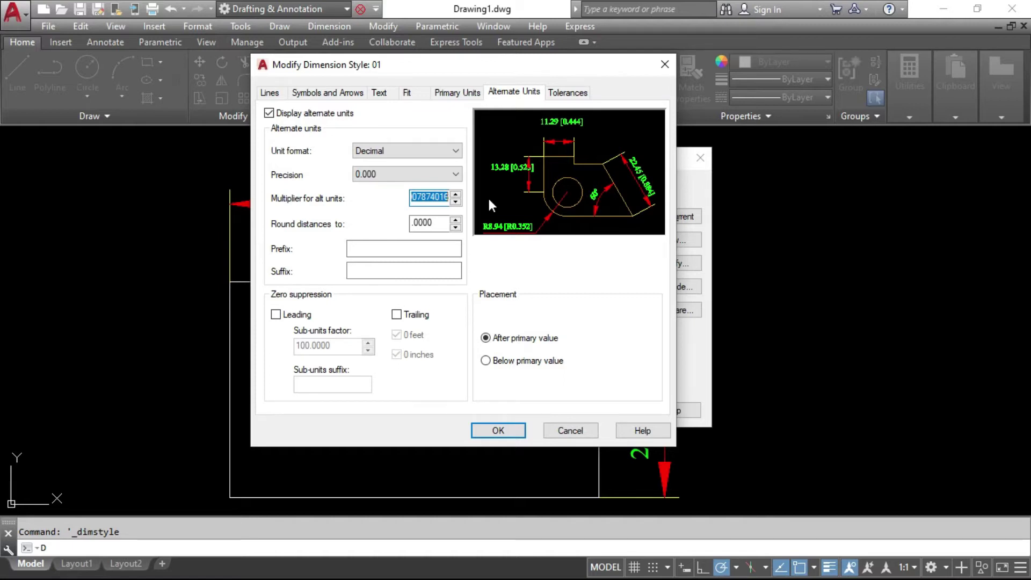
{"action": "type", "text": "2"}
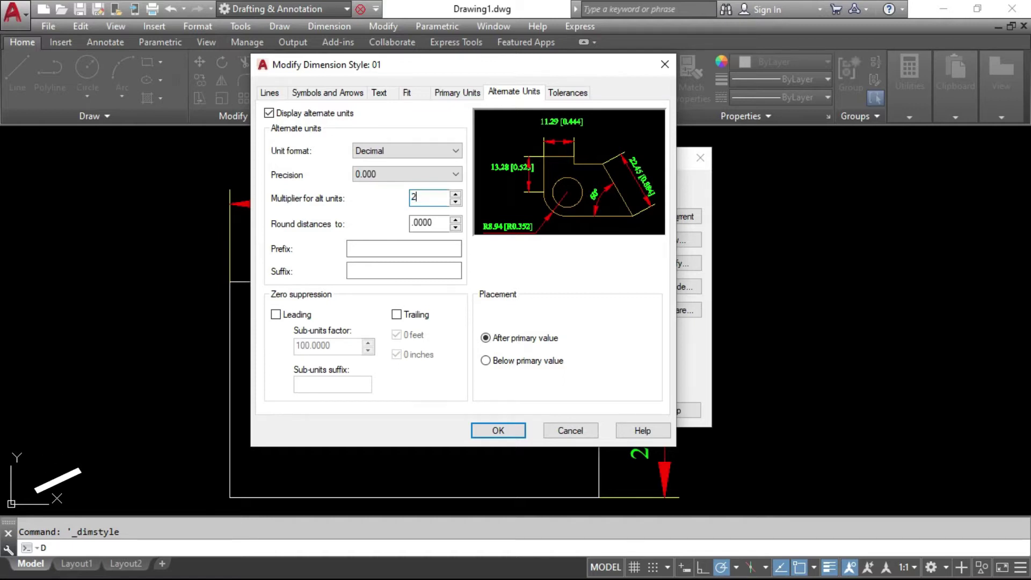
{"action": "type", "text": ".54"}
{"action": "left_click", "coordinate": [435, 176]}
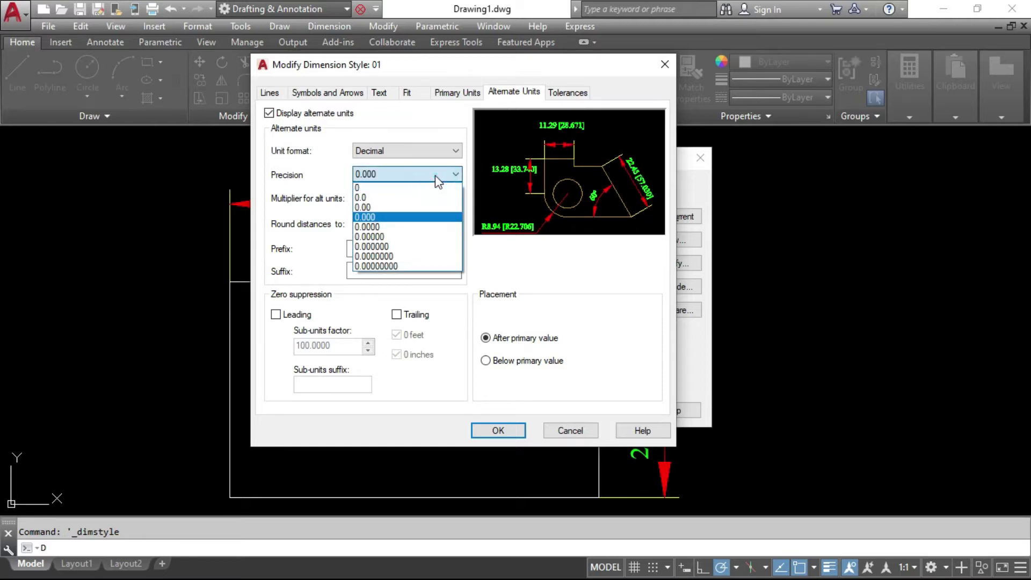
{"action": "left_click", "coordinate": [396, 208]}
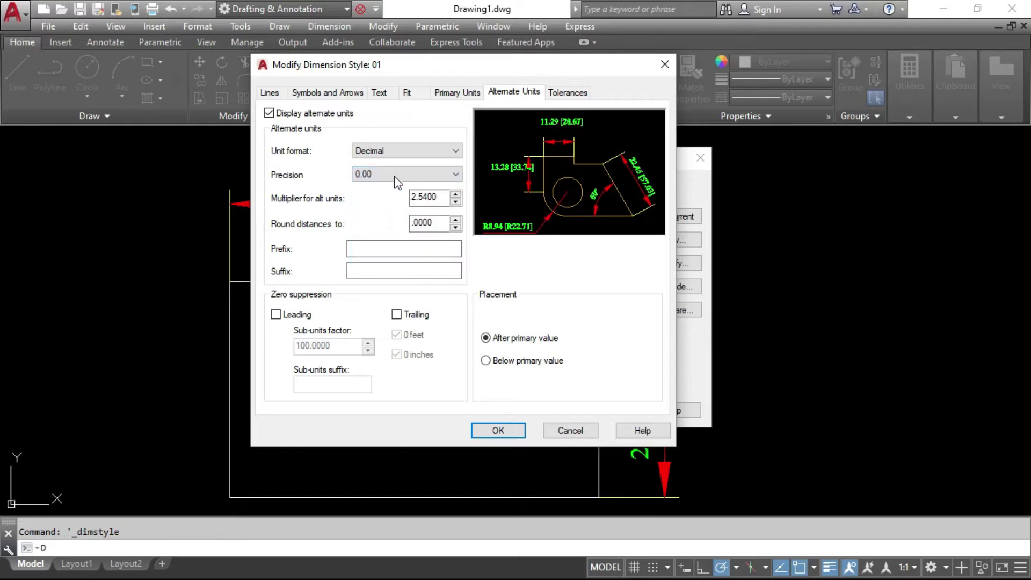
{"action": "left_click", "coordinate": [502, 430]}
{"action": "left_click", "coordinate": [615, 410]}
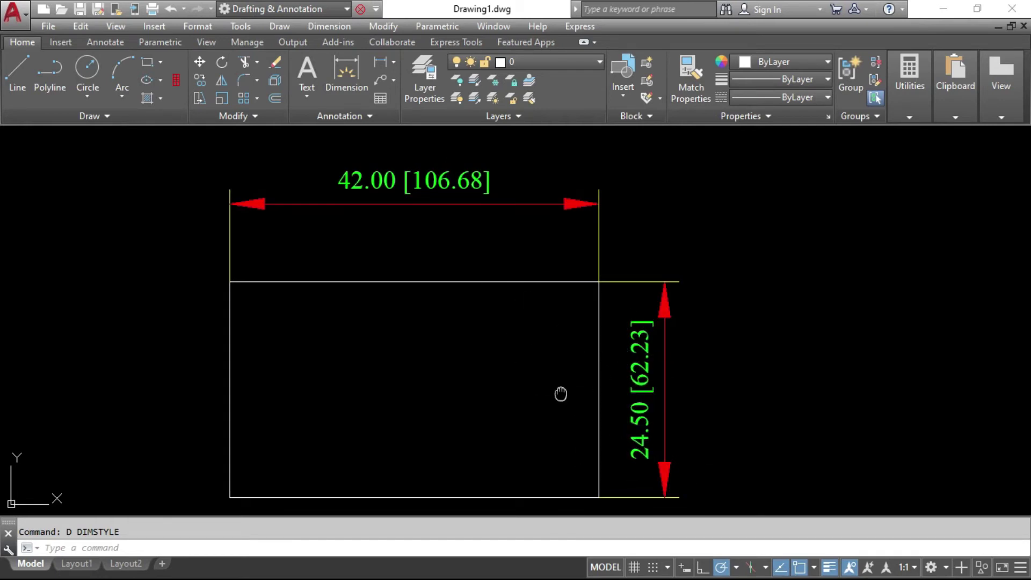
{"action": "middle_click_drag", "start_coordinate": [560, 391], "coordinate": [560, 385]}
Inspect style 01's round-distances setting, leaving it at .0000.
{"action": "type", "text": "pd"}
{"action": "key", "text": "Return"}
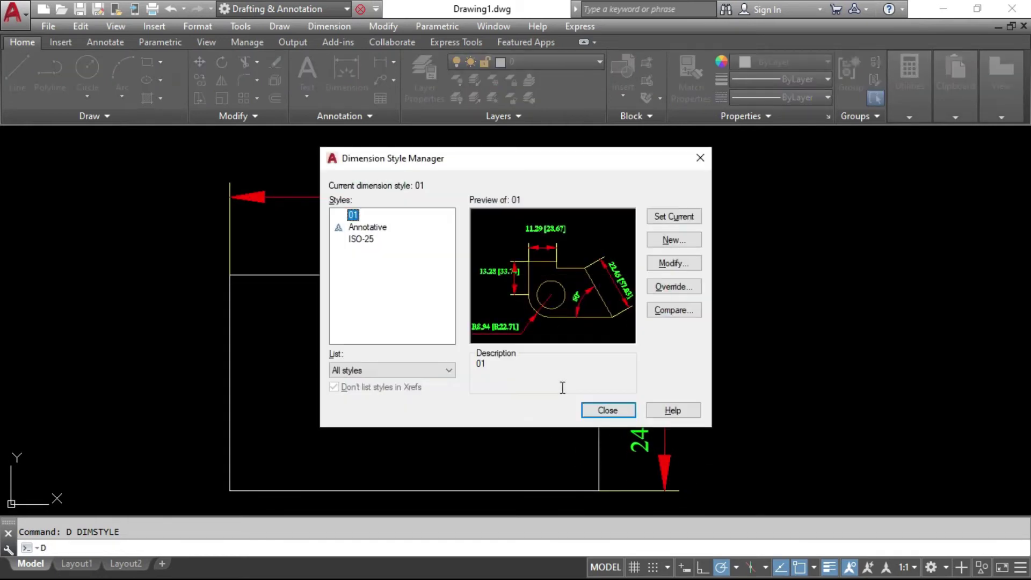
{"action": "left_click", "coordinate": [671, 268]}
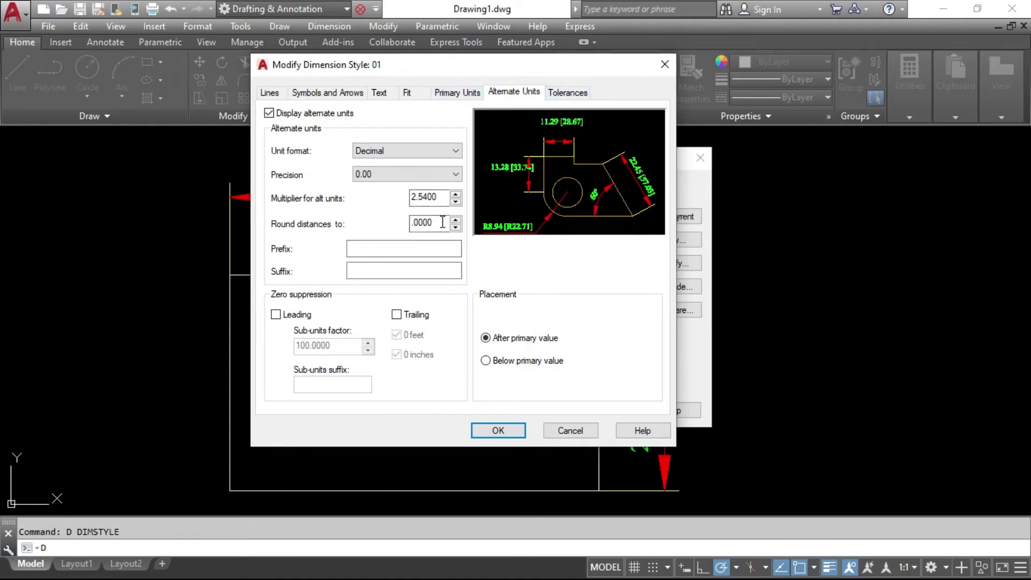
{"action": "mouse_move", "coordinate": [426, 222]}
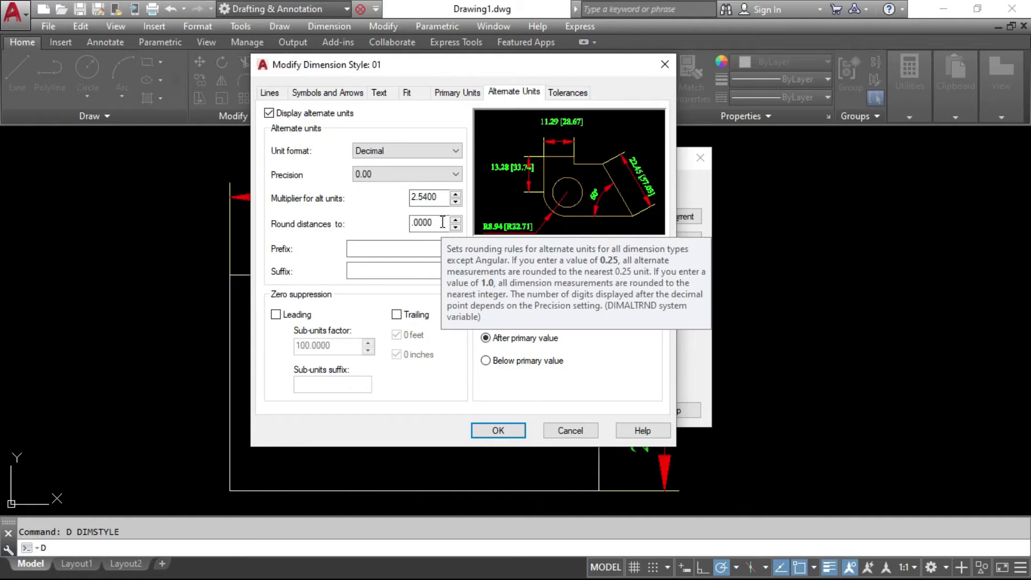
{"action": "double_click", "coordinate": [442, 222]}
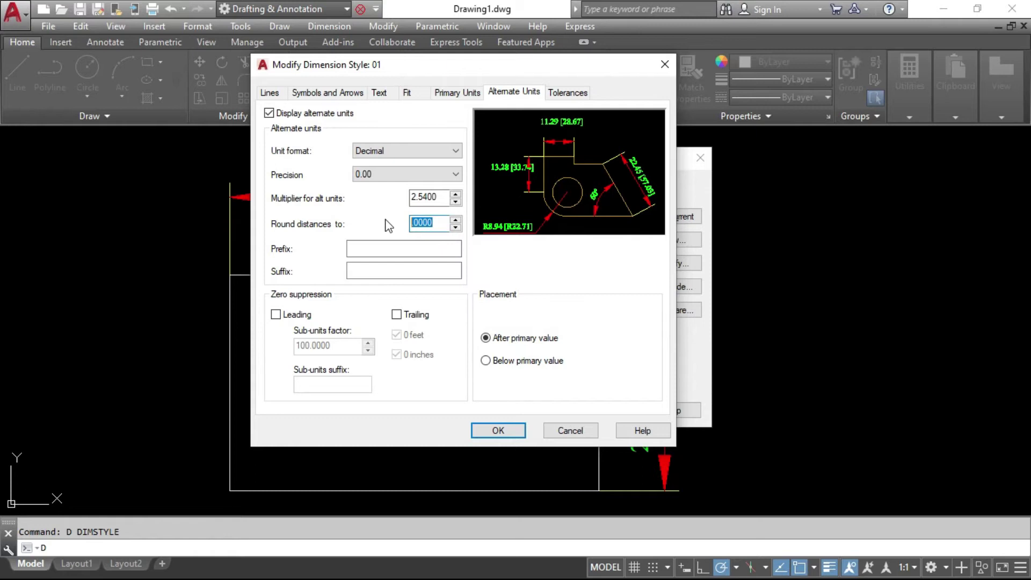
{"action": "left_click", "coordinate": [499, 430]}
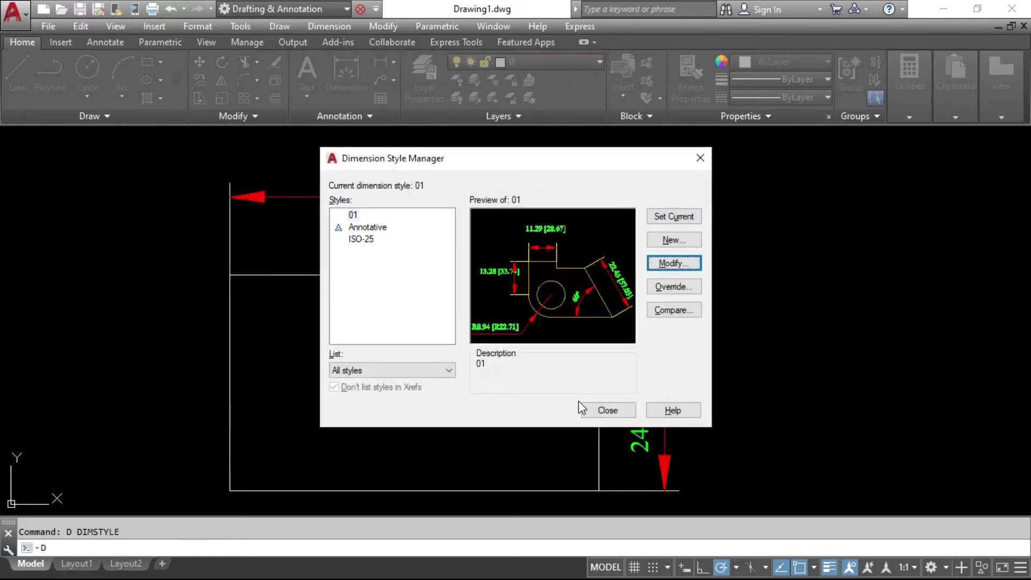
{"action": "left_click", "coordinate": [604, 410]}
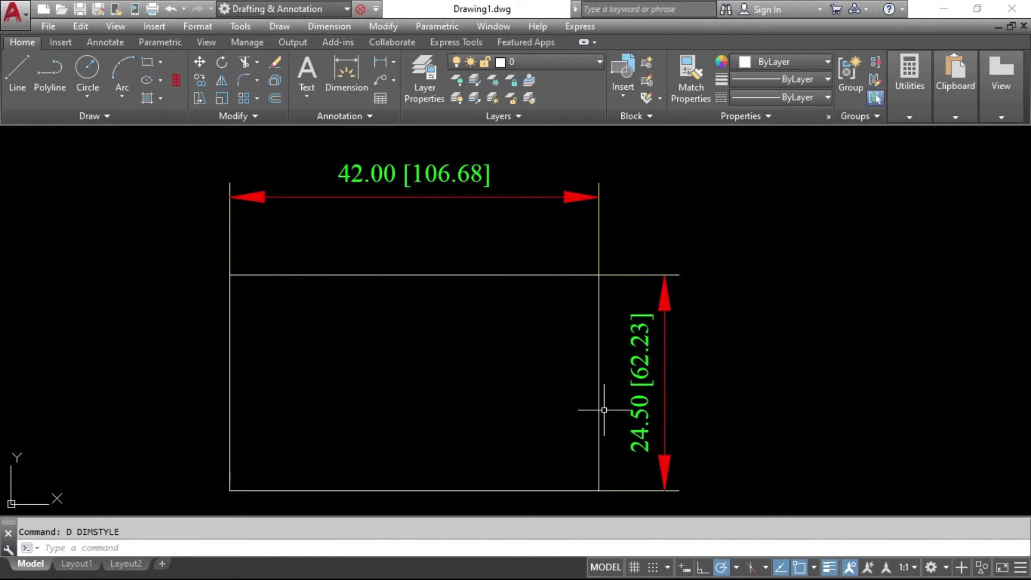
Add the prefix SS to style 01's alternate unit values.
{"action": "type", "text": "D"}
{"action": "key", "text": "Return"}
{"action": "left_click", "coordinate": [666, 262]}
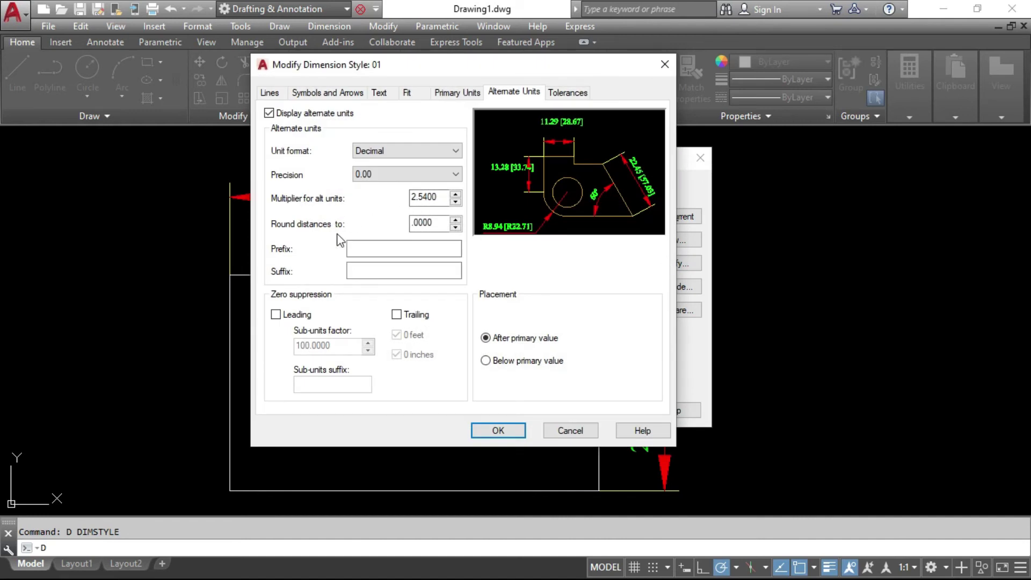
{"action": "left_click", "coordinate": [410, 248]}
{"action": "mouse_move", "coordinate": [431, 224]}
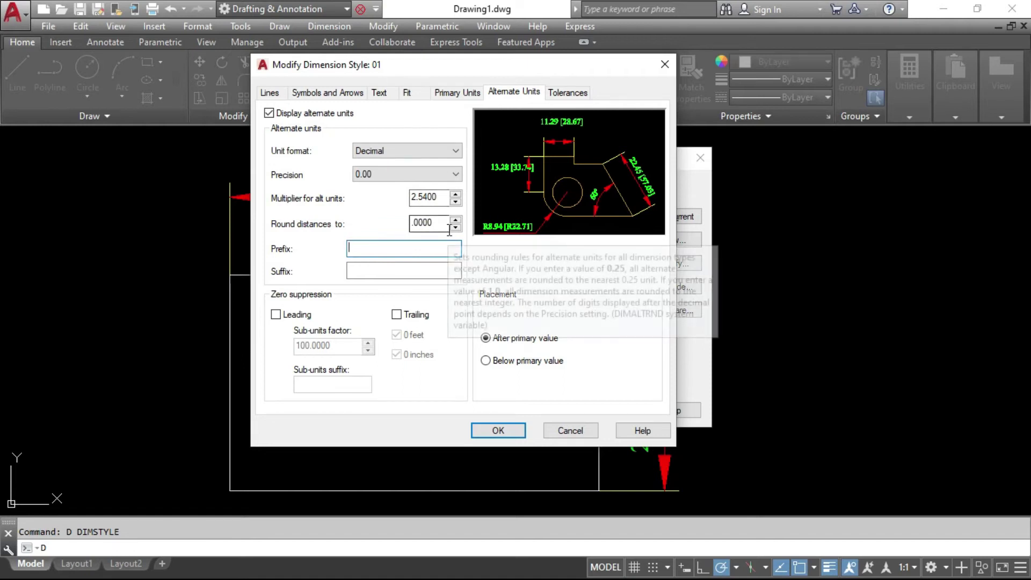
{"action": "type", "text": "SS"}
{"action": "left_click", "coordinate": [511, 432]}
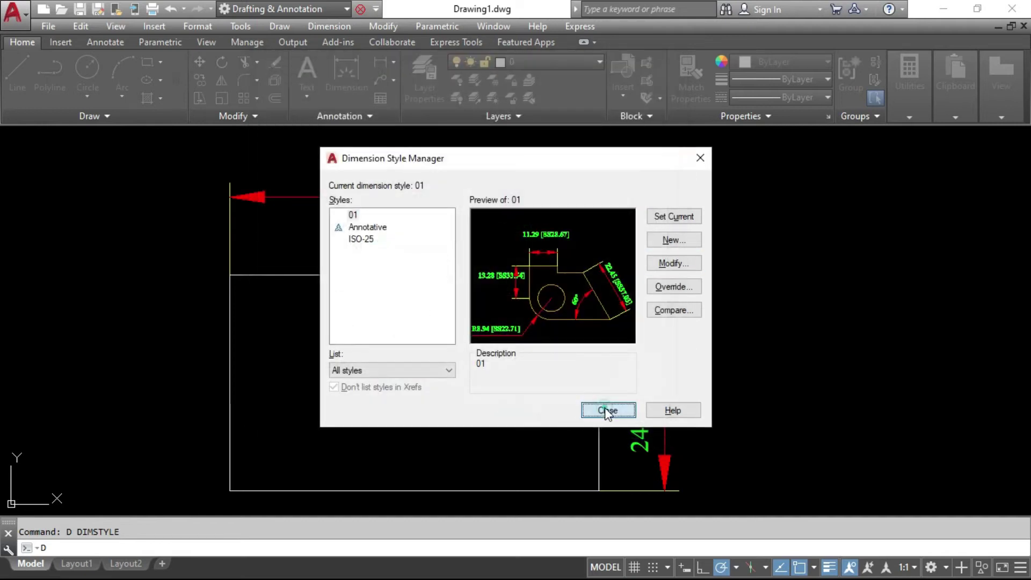
{"action": "left_click", "coordinate": [604, 410]}
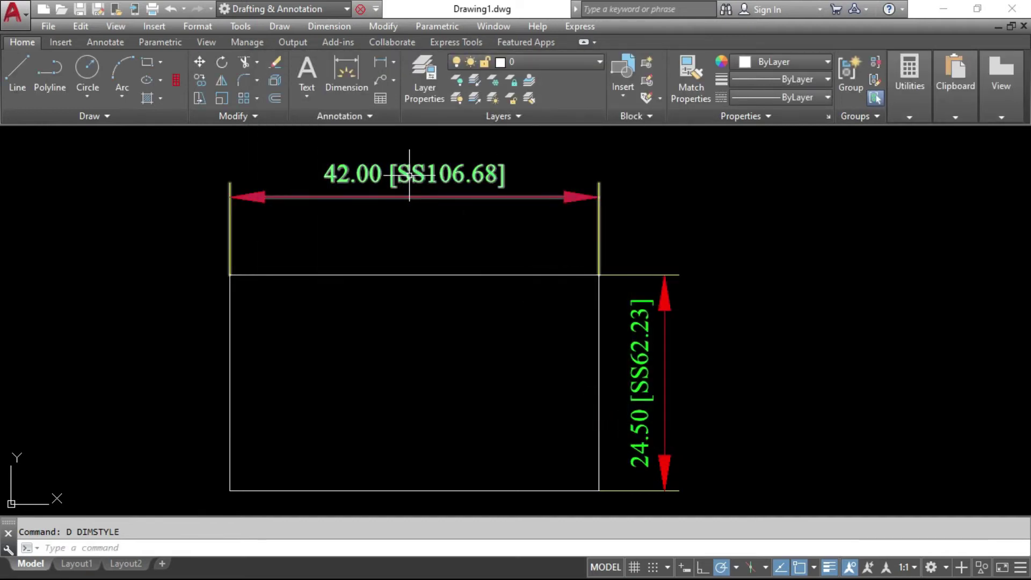
Replace the SS alternate-unit prefix with a CM suffix in style 01.
{"action": "type", "text": "D"}
{"action": "key", "text": "Return"}
{"action": "left_click", "coordinate": [682, 264]}
{"action": "double_click", "coordinate": [391, 248]}
{"action": "key", "text": "BackSpace"}
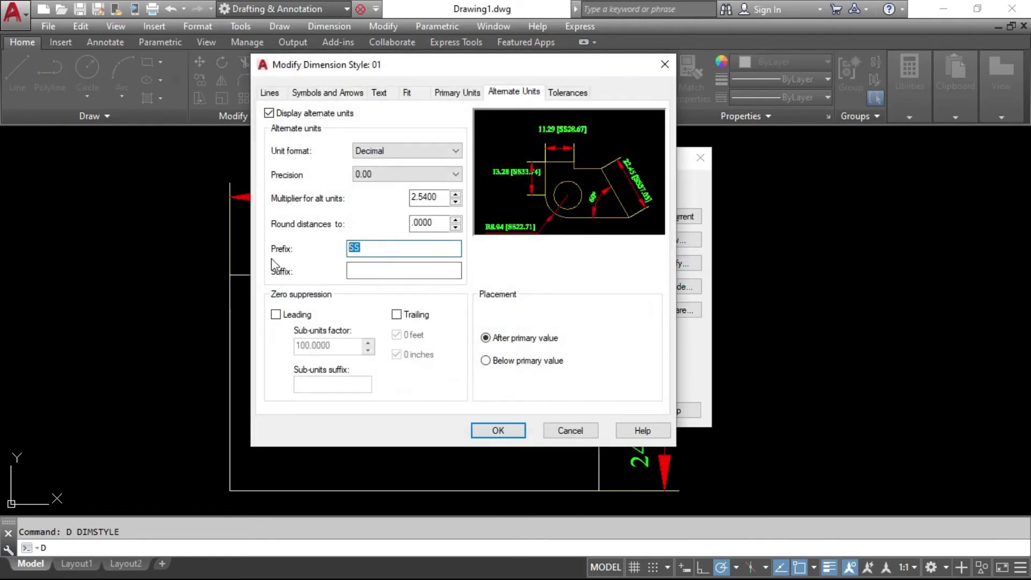
{"action": "left_click", "coordinate": [381, 271]}
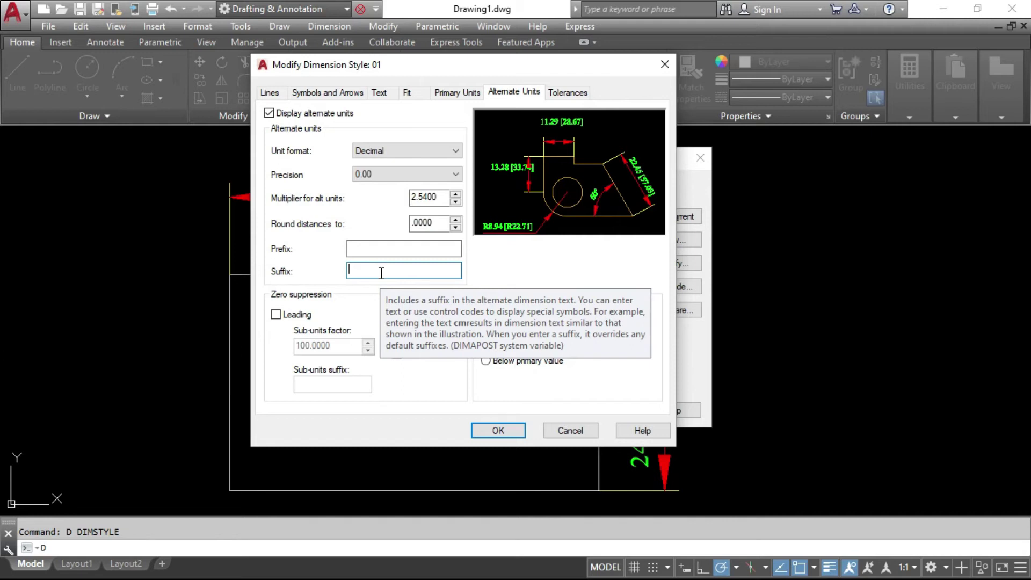
{"action": "type", "text": "CM"}
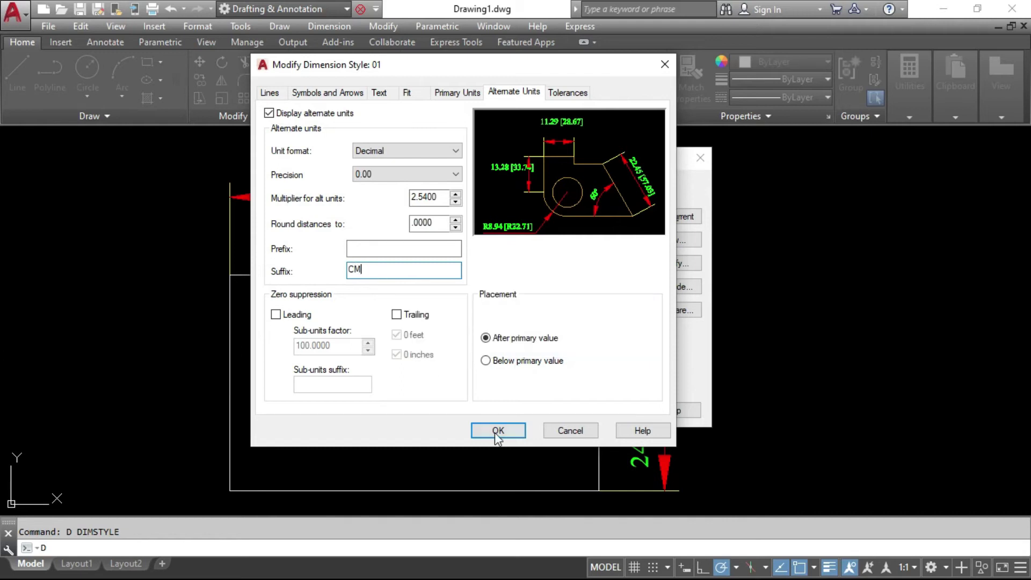
{"action": "left_click", "coordinate": [493, 430]}
{"action": "left_click", "coordinate": [602, 416]}
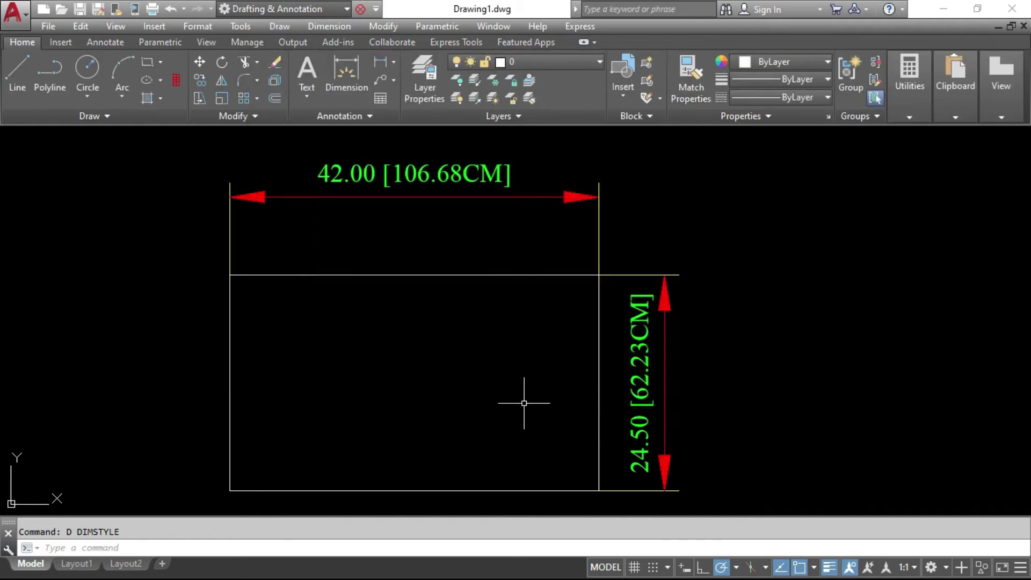
{"action": "key", "text": "Return"}
Clear the CM suffix from style 01's alternate units, leaving plain bracketed numbers.
{"action": "left_click", "coordinate": [673, 263]}
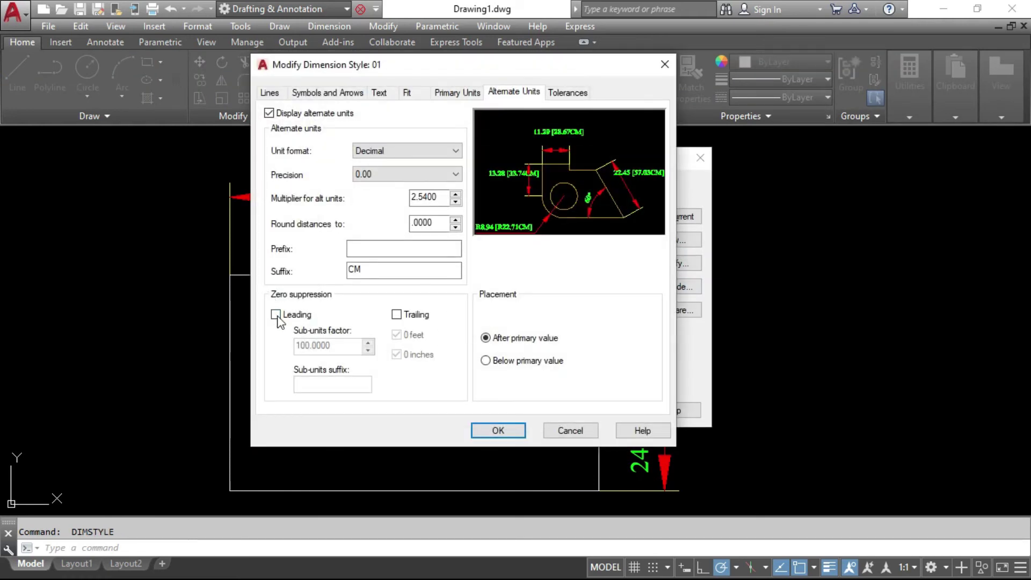
{"action": "key", "text": "BackSpace"}
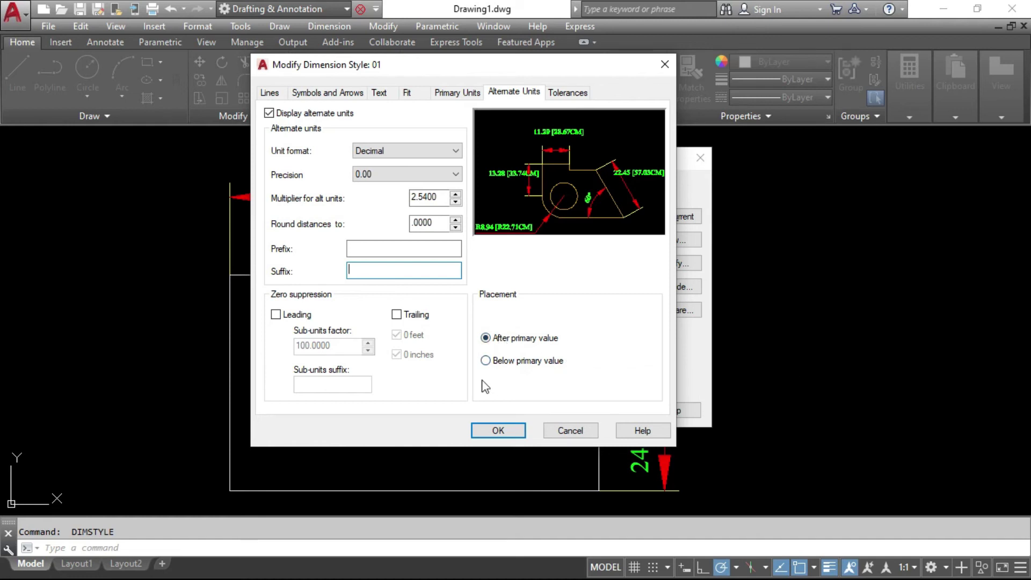
{"action": "left_click", "coordinate": [498, 430]}
{"action": "left_click", "coordinate": [605, 410]}
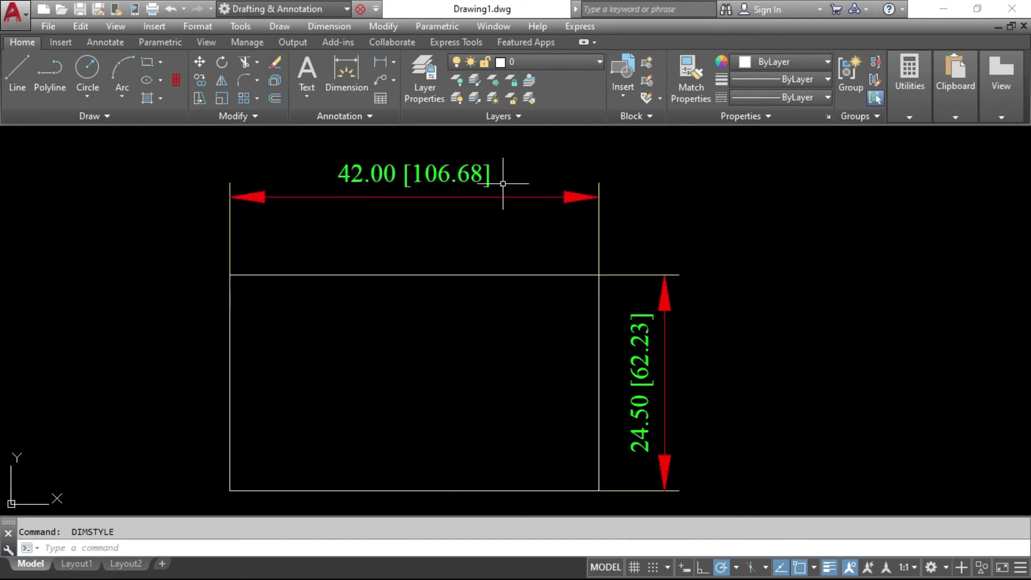
Set style 01's alternate-unit placement to below the primary value.
{"action": "type", "text": "d"}
{"action": "key", "text": "Return"}
{"action": "left_click", "coordinate": [673, 263]}
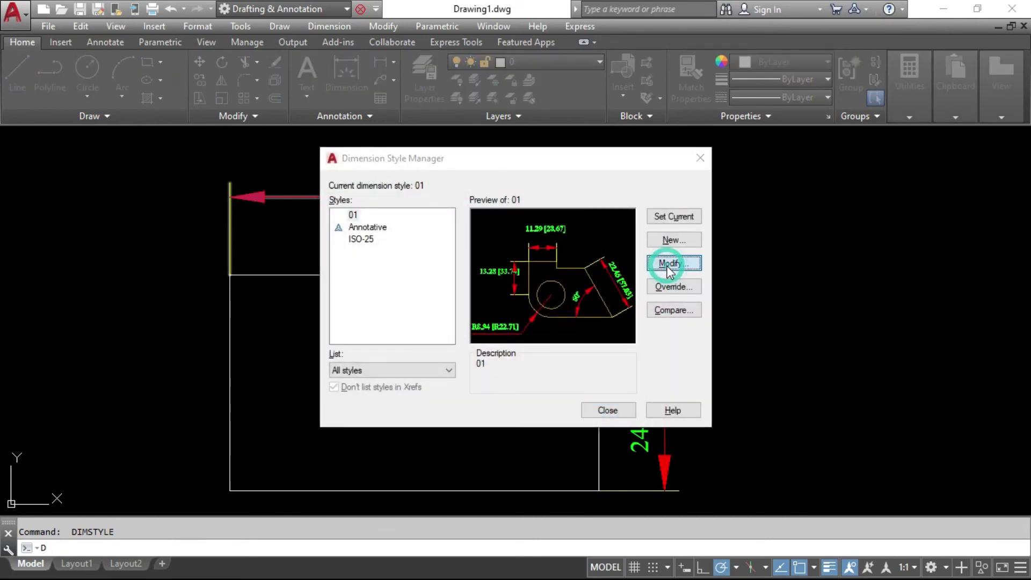
{"action": "left_click", "coordinate": [516, 361]}
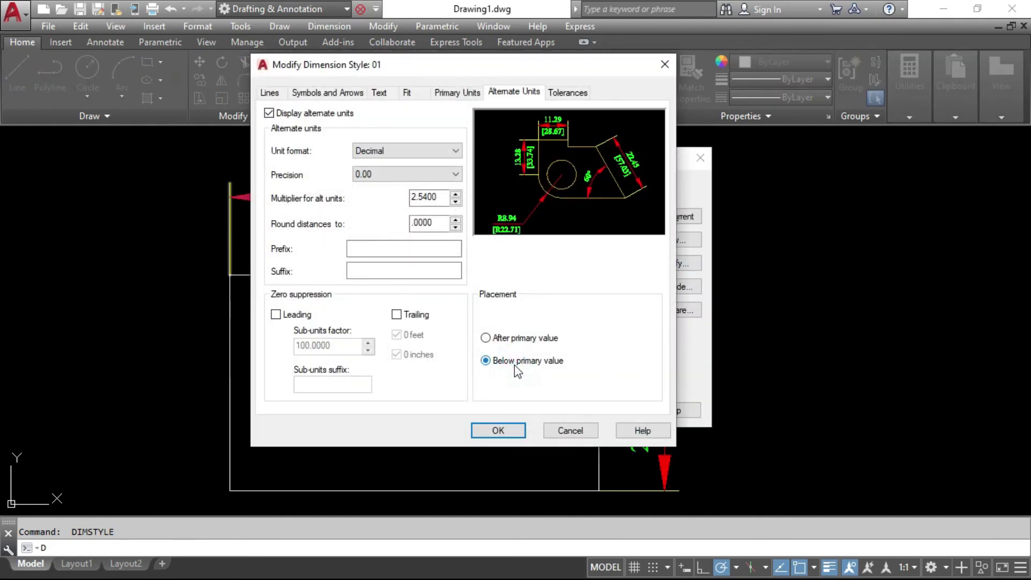
{"action": "left_click", "coordinate": [497, 430]}
{"action": "left_click", "coordinate": [599, 406]}
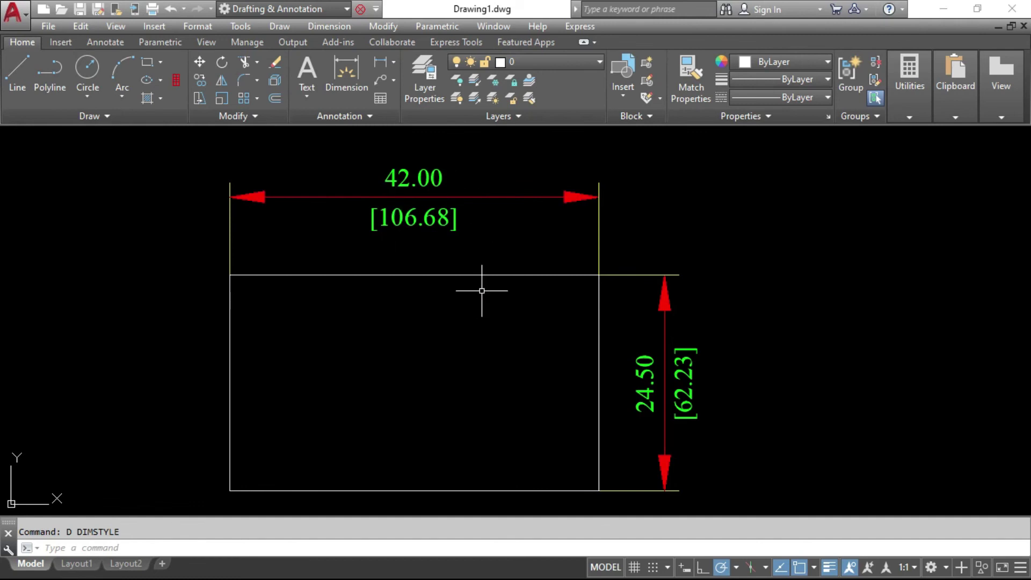
Review style 01's alternate unit settings and close without changes.
{"action": "type", "text": "D"}
{"action": "key", "text": "Return"}
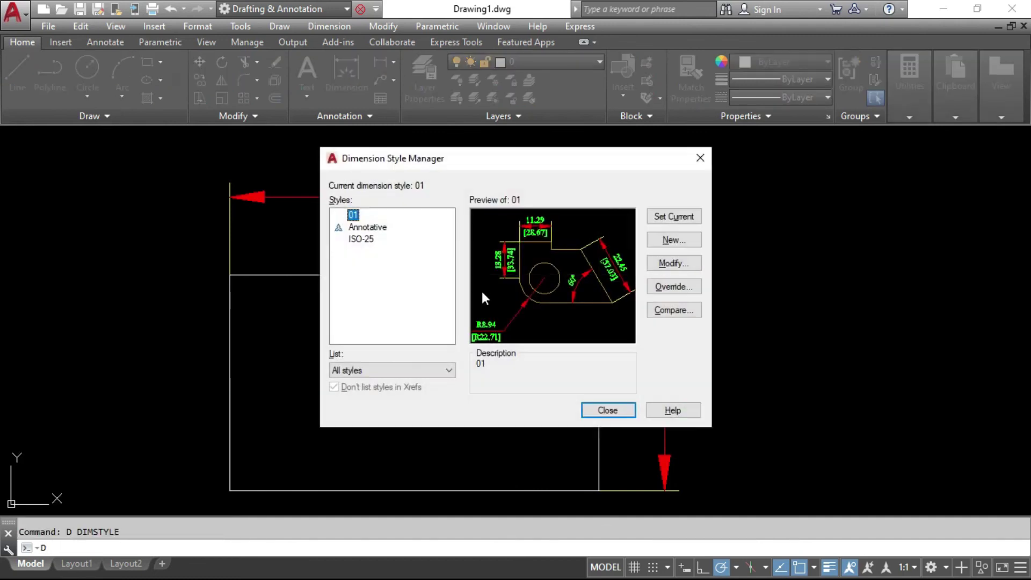
{"action": "left_click", "coordinate": [684, 264]}
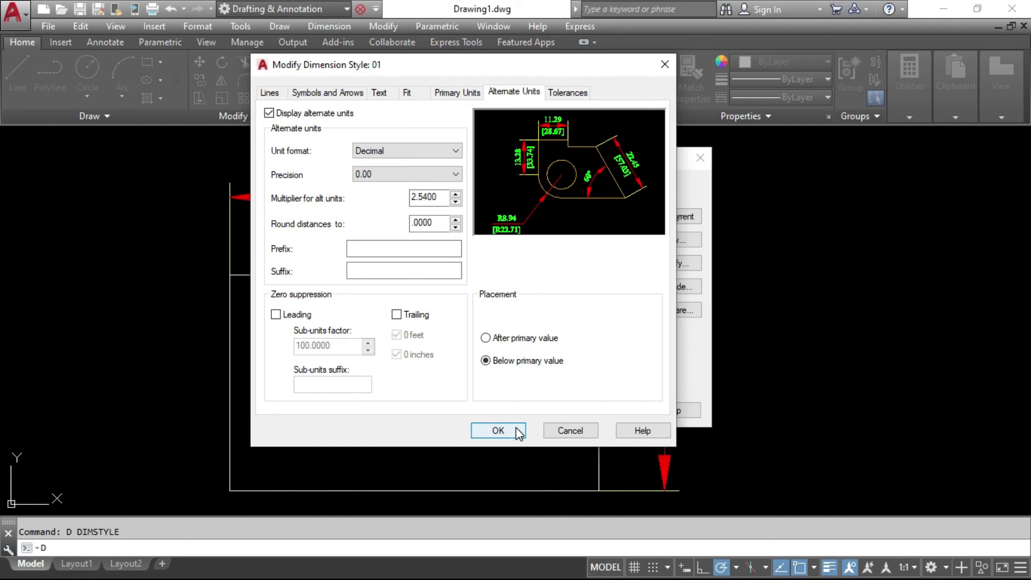
{"action": "left_click", "coordinate": [499, 431]}
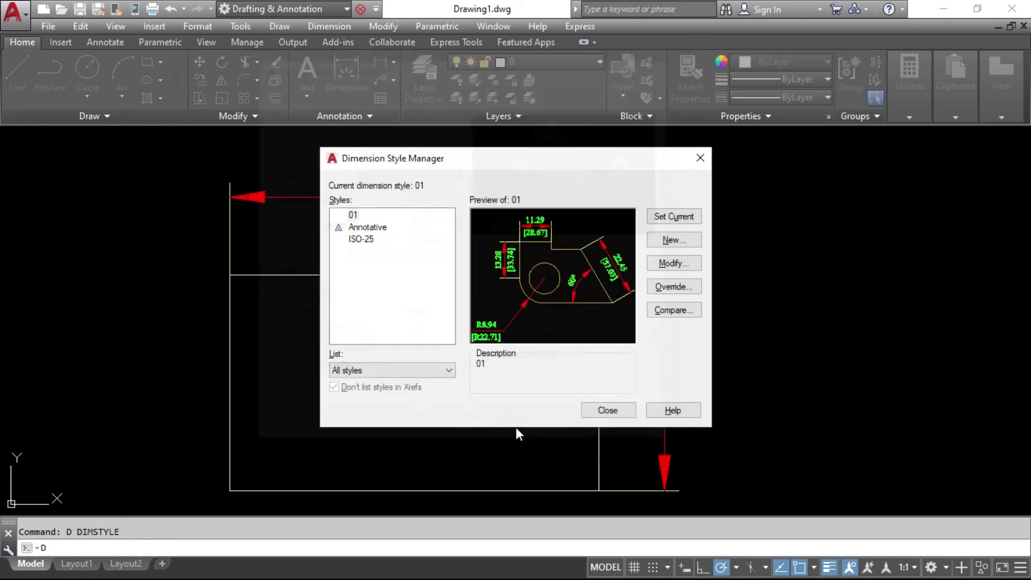
{"action": "left_click", "coordinate": [616, 409]}
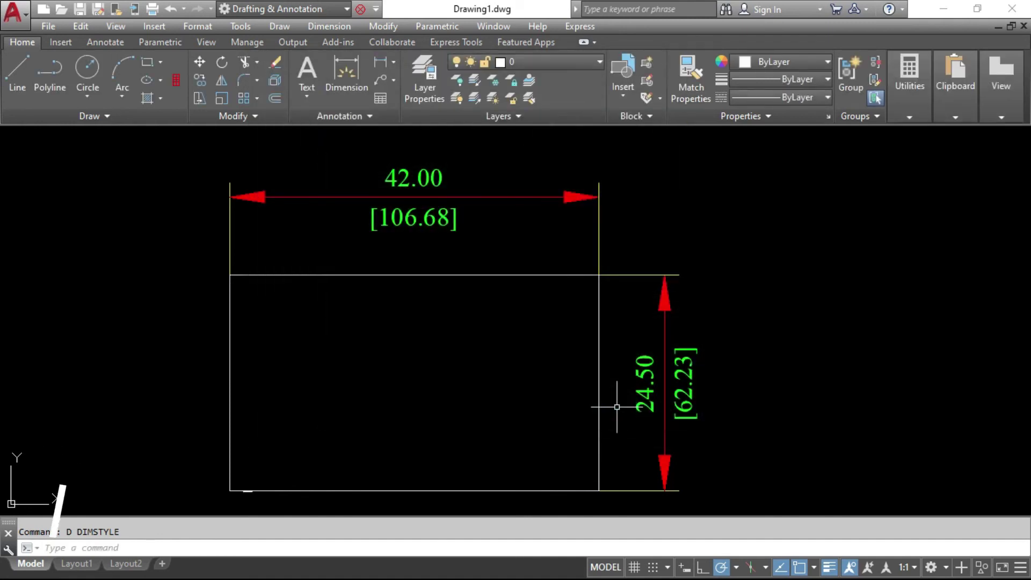